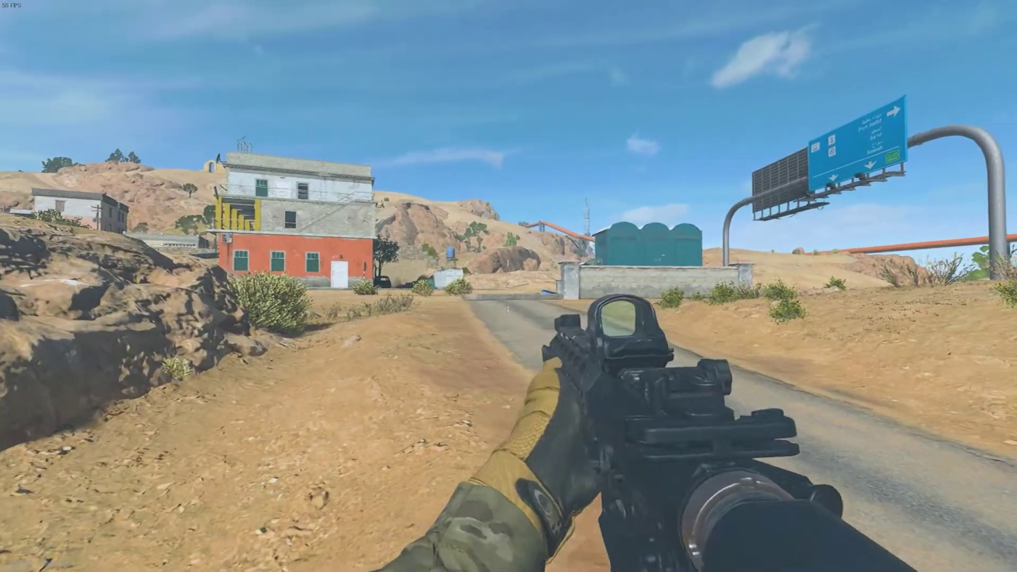
Step: Pause the match and open the gameplay options of the keyboard and mouse settings
{"action": "right_click", "coordinate": [508, 286]}
{"action": "key", "text": "Escape"}
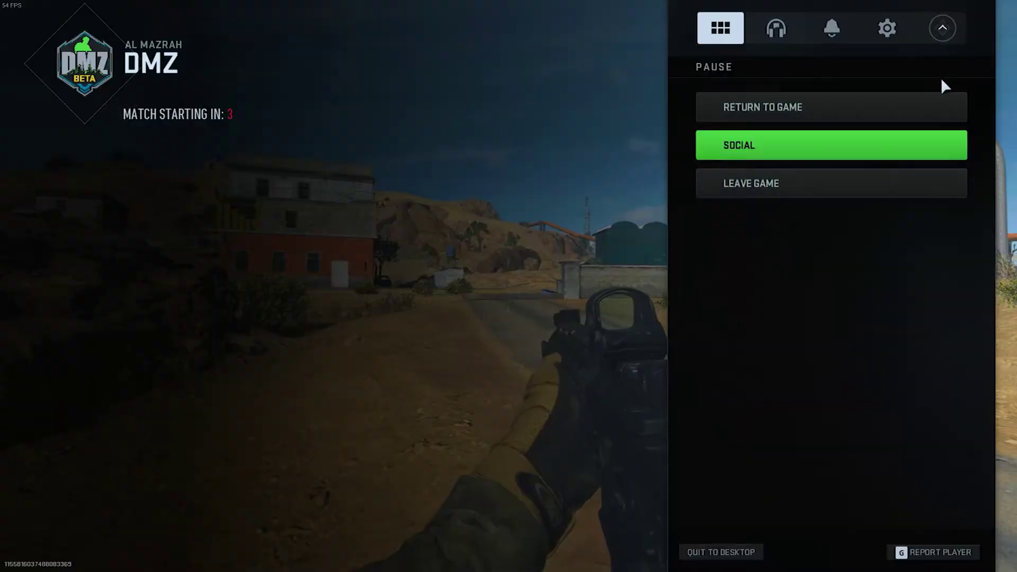
{"action": "left_click", "coordinate": [899, 32]}
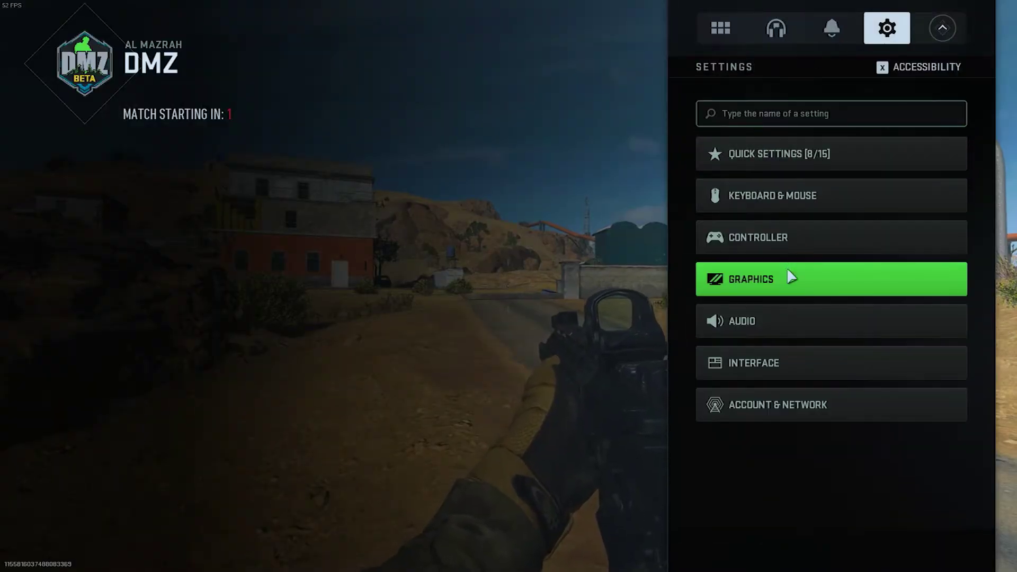
{"action": "left_click", "coordinate": [803, 206]}
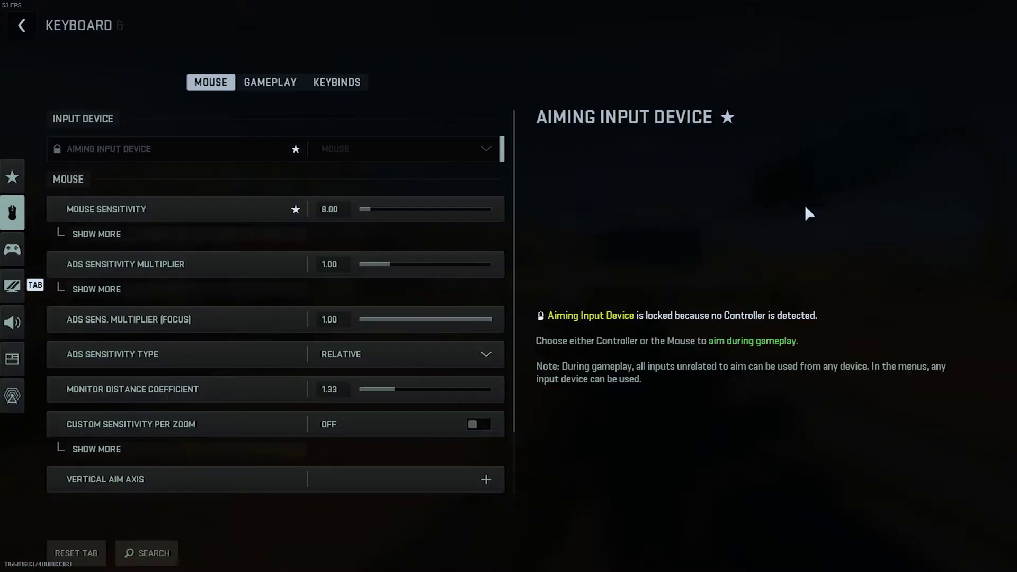
{"action": "mouse_move", "coordinate": [3, 246]}
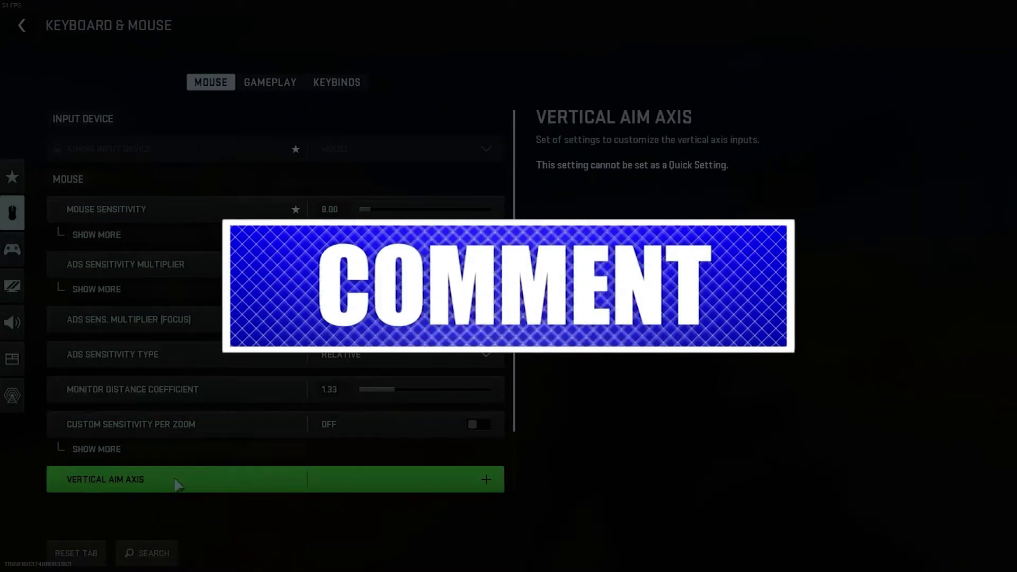
{"action": "left_click", "coordinate": [291, 85]}
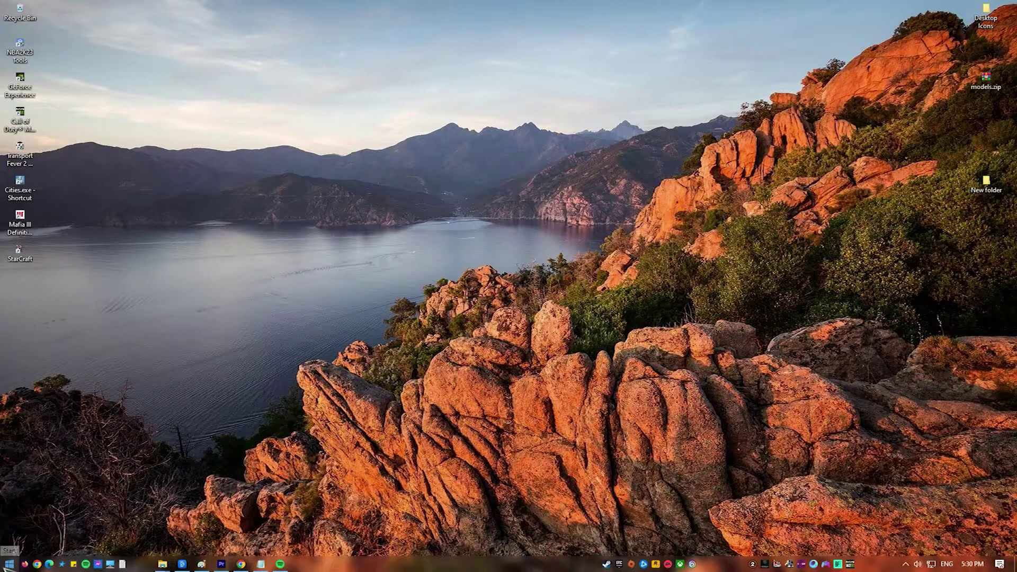
Step: Open Device Manager and start a driver update for the NVIDIA GeForce GTX 1050 Ti display adapter
{"action": "right_click", "coordinate": [9, 563]}
{"action": "left_click", "coordinate": [63, 343]}
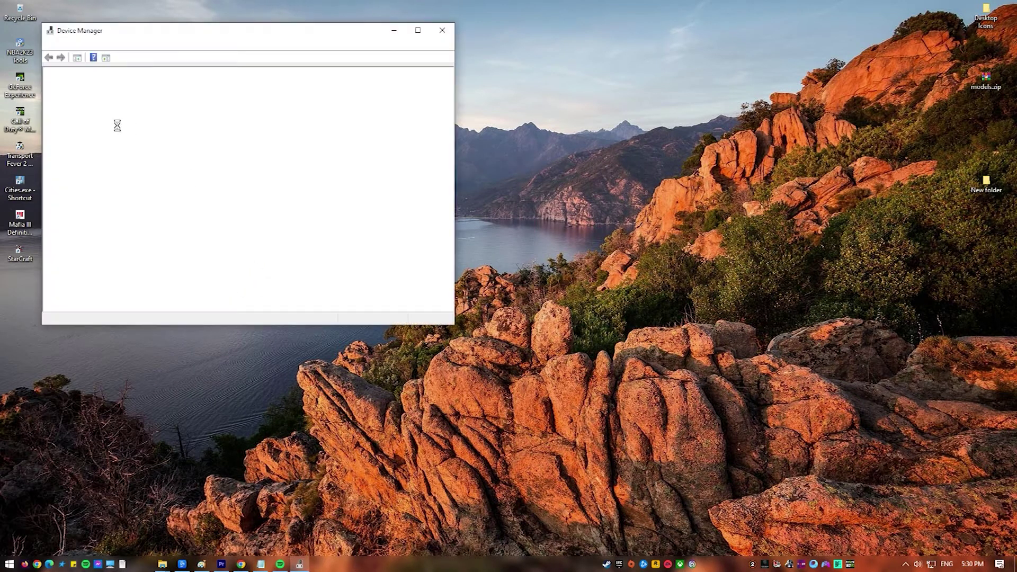
{"action": "left_click", "coordinate": [60, 121]}
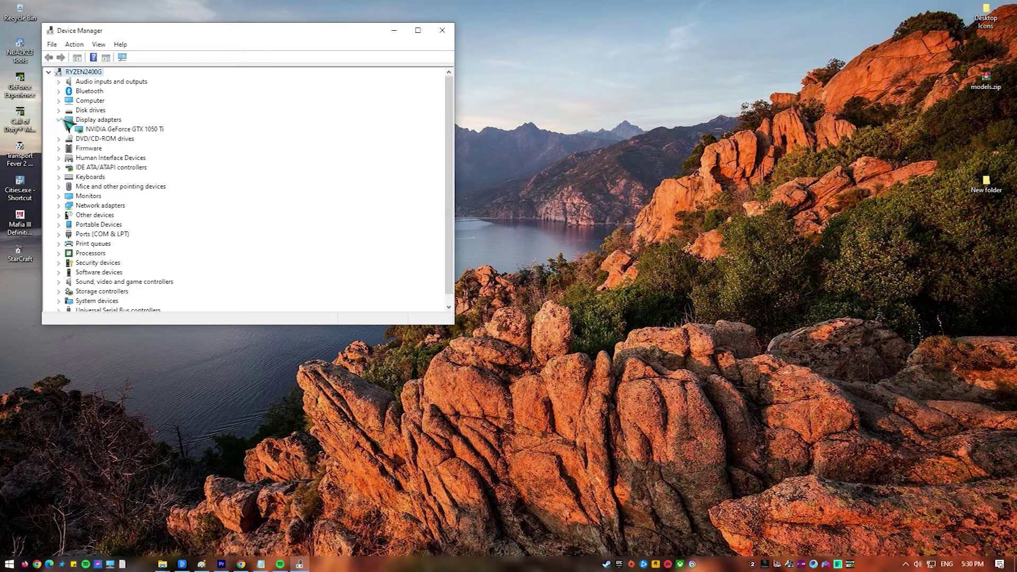
{"action": "right_click", "coordinate": [152, 131]}
{"action": "left_click", "coordinate": [218, 139]}
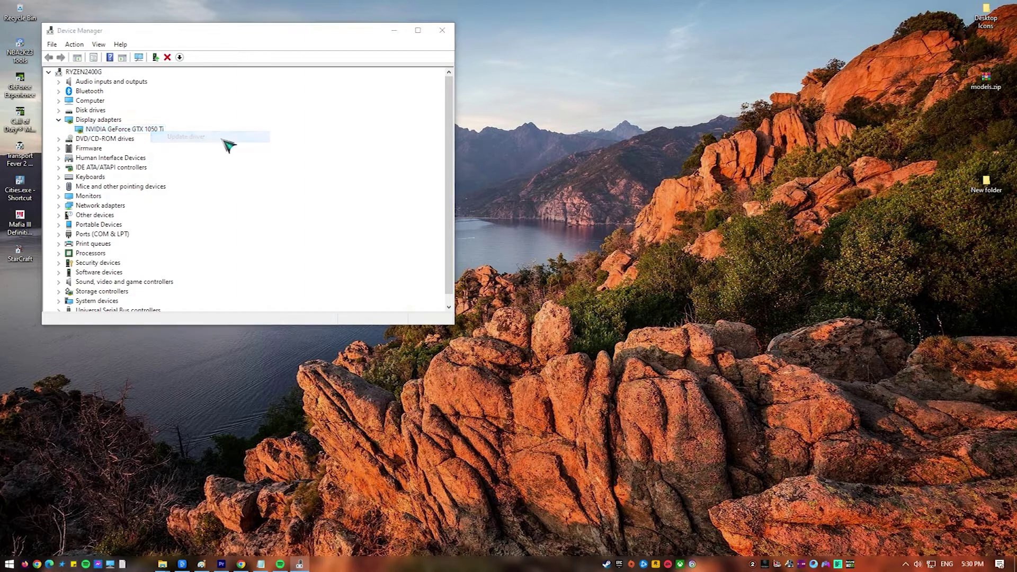
{"action": "left_click", "coordinate": [291, 163]}
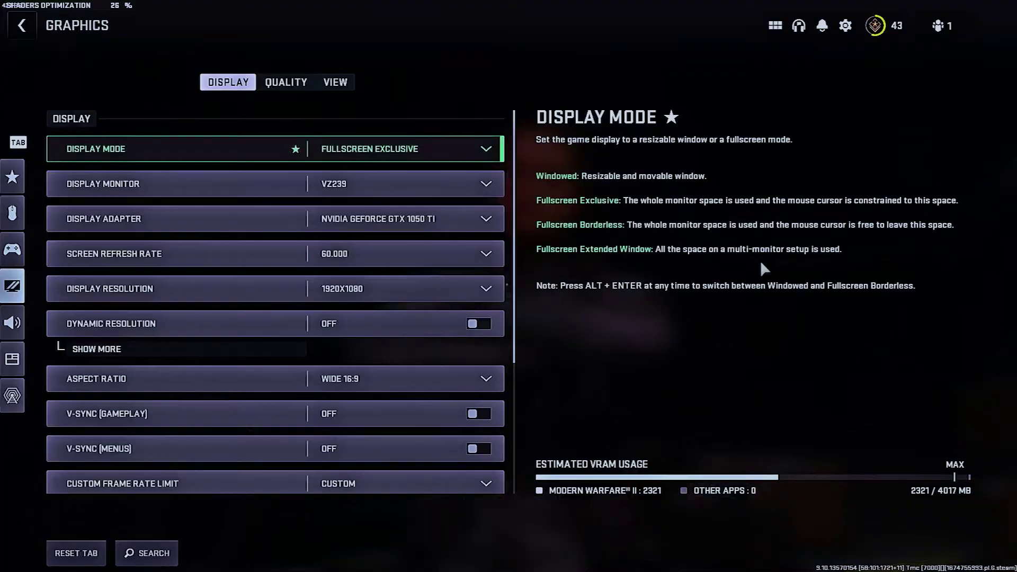
Step: Examine the available display resolutions in the game's graphics settings
{"action": "mouse_move", "coordinate": [21, 214]}
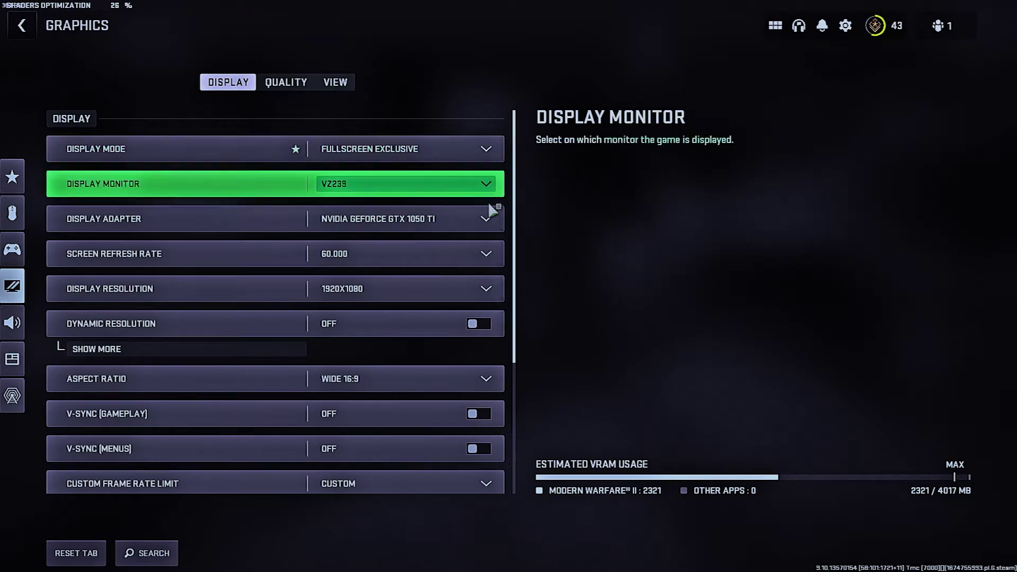
{"action": "left_click", "coordinate": [471, 295]}
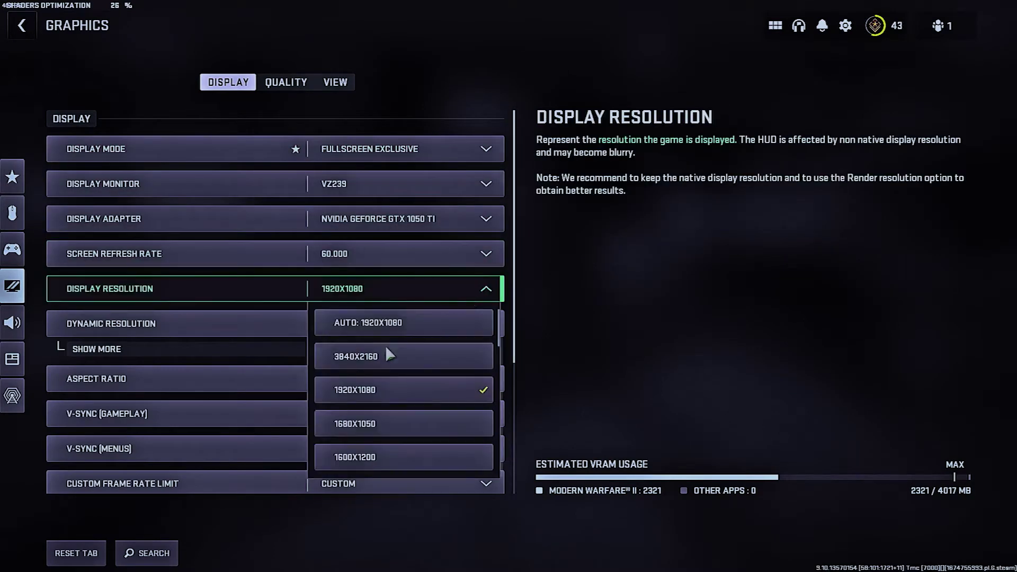
{"action": "scroll", "coordinate": [399, 393], "scroll_direction": "down", "scroll_amount": 4}
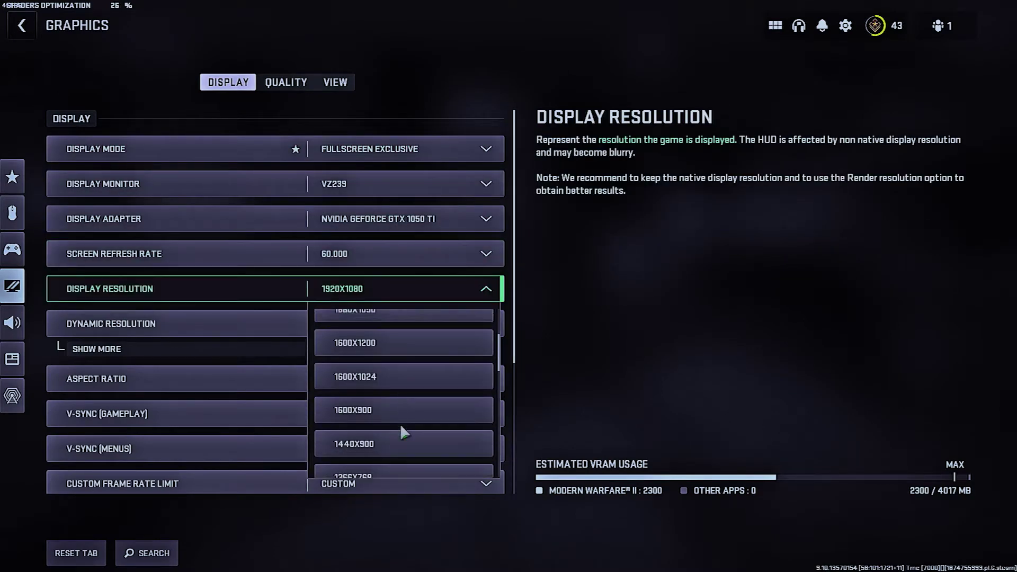
{"action": "scroll", "coordinate": [402, 428], "scroll_direction": "down", "scroll_amount": 5}
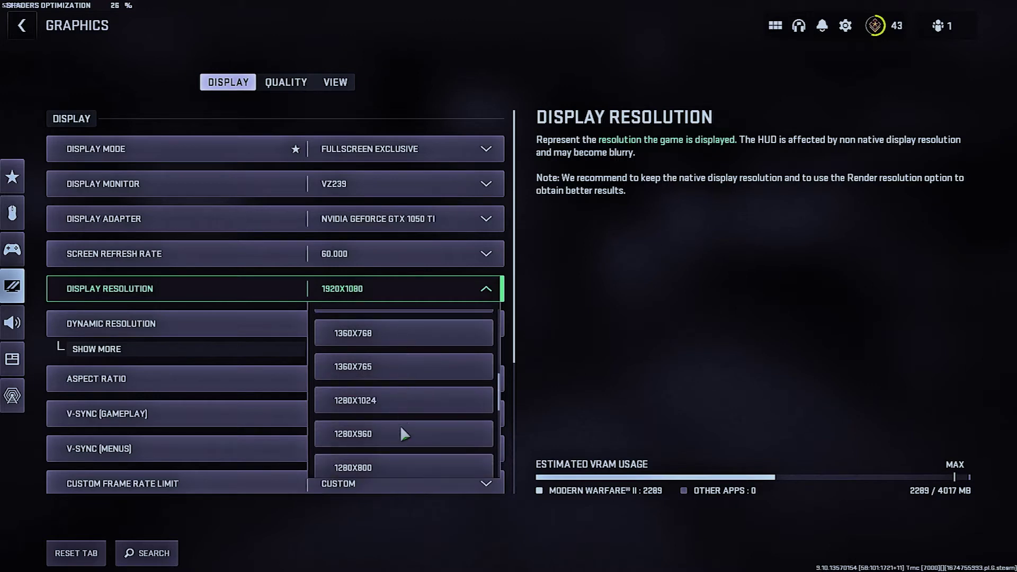
{"action": "scroll", "coordinate": [401, 430], "scroll_direction": "down", "scroll_amount": 3}
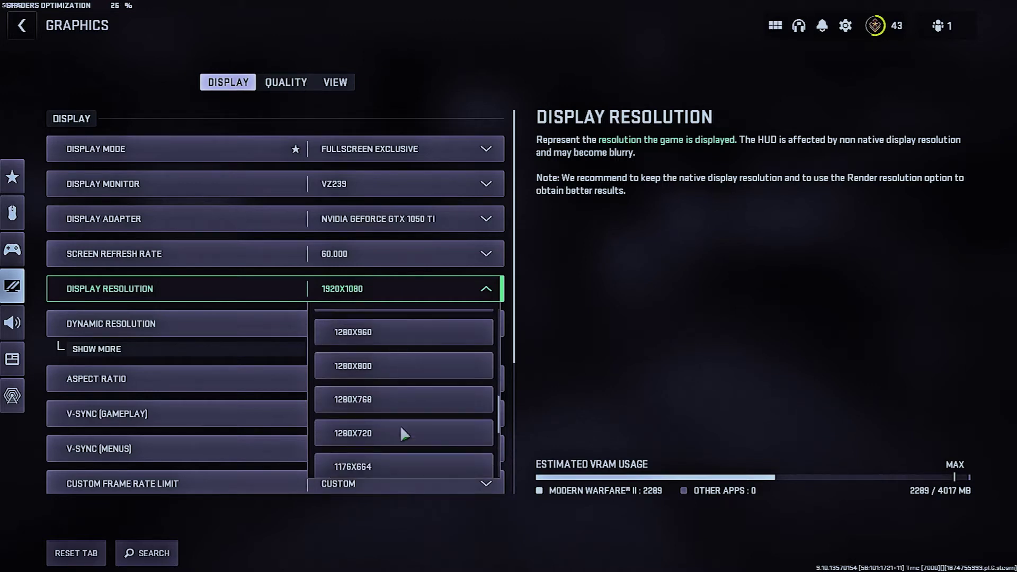
{"action": "scroll", "coordinate": [404, 434], "scroll_direction": "up", "scroll_amount": 4}
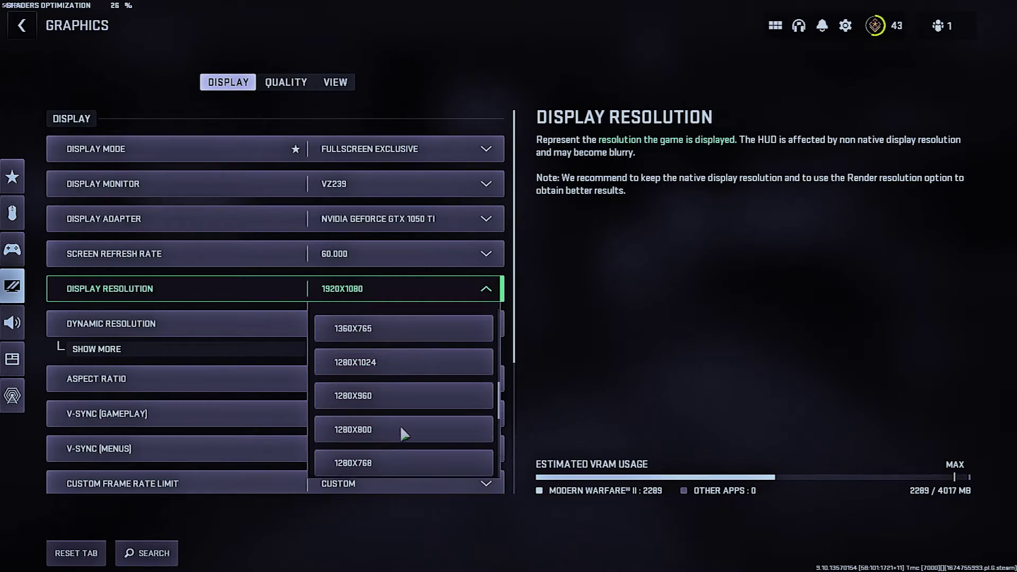
{"action": "scroll", "coordinate": [401, 430], "scroll_direction": "up", "scroll_amount": 2}
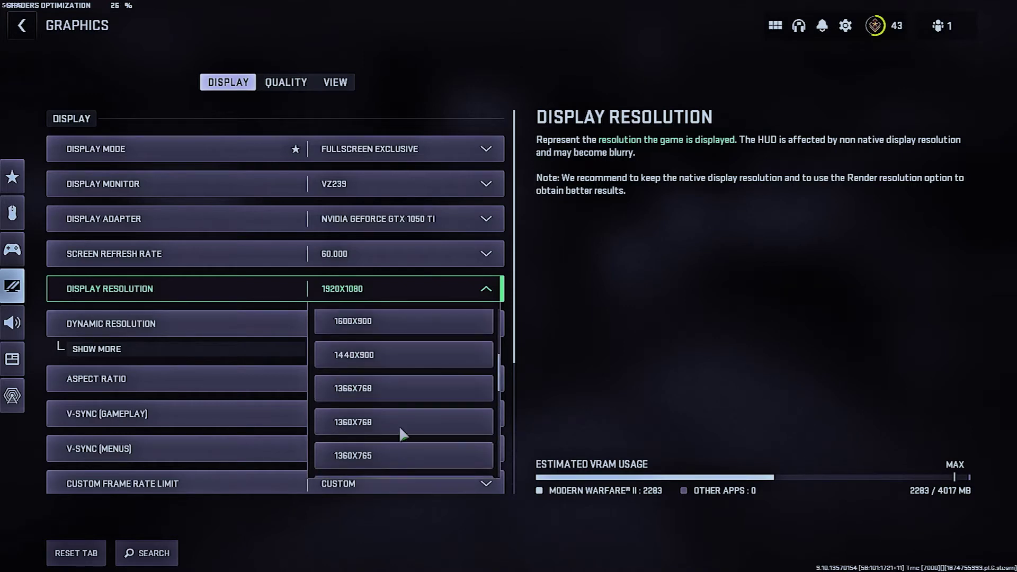
{"action": "scroll", "coordinate": [401, 432], "scroll_direction": "up", "scroll_amount": 1}
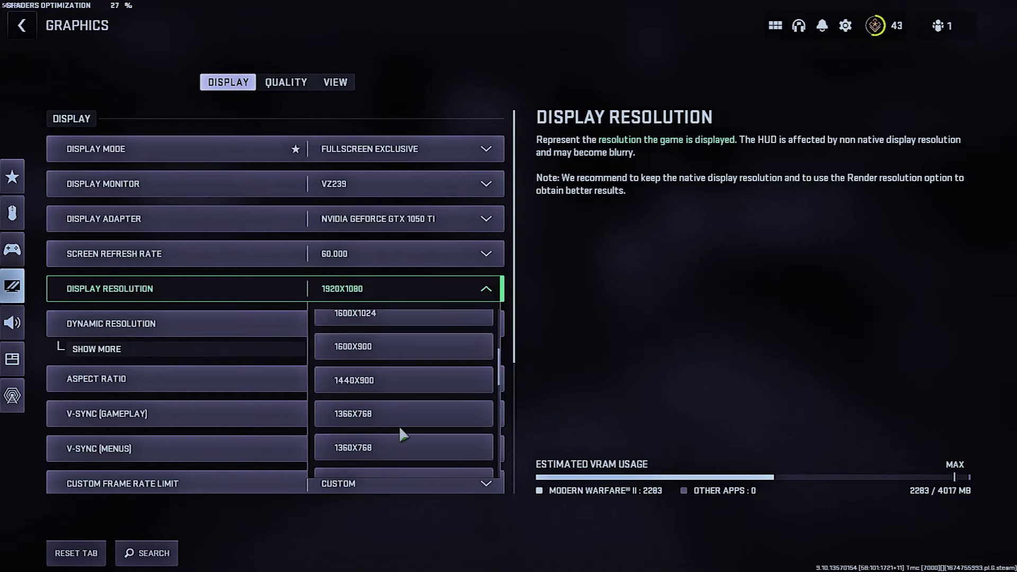
{"action": "scroll", "coordinate": [401, 433], "scroll_direction": "up", "scroll_amount": 1}
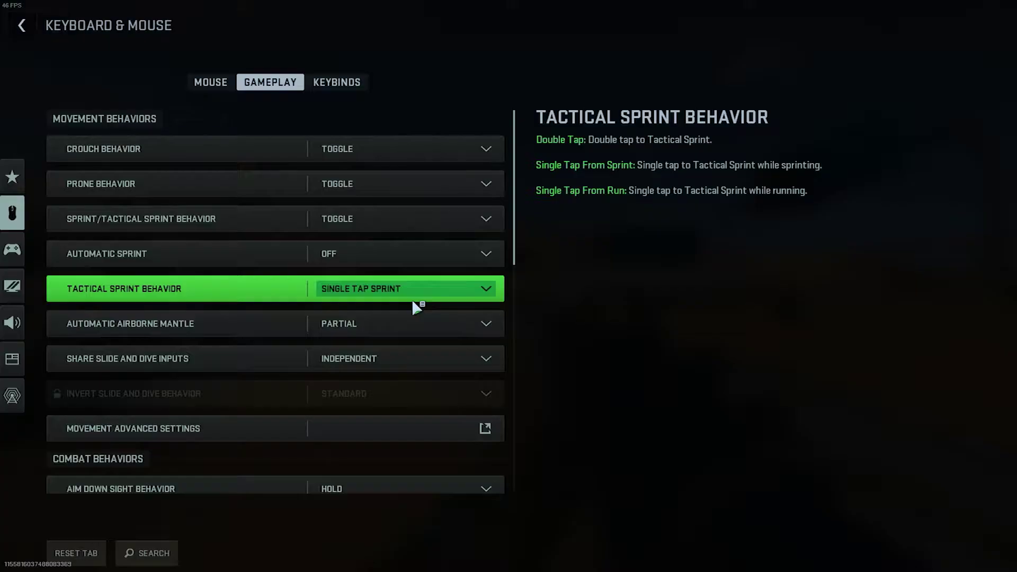
Step: Set Aim Down Sight Behavior to Toggle in the combat behaviors
{"action": "scroll", "coordinate": [212, 427], "scroll_direction": "down", "scroll_amount": 3}
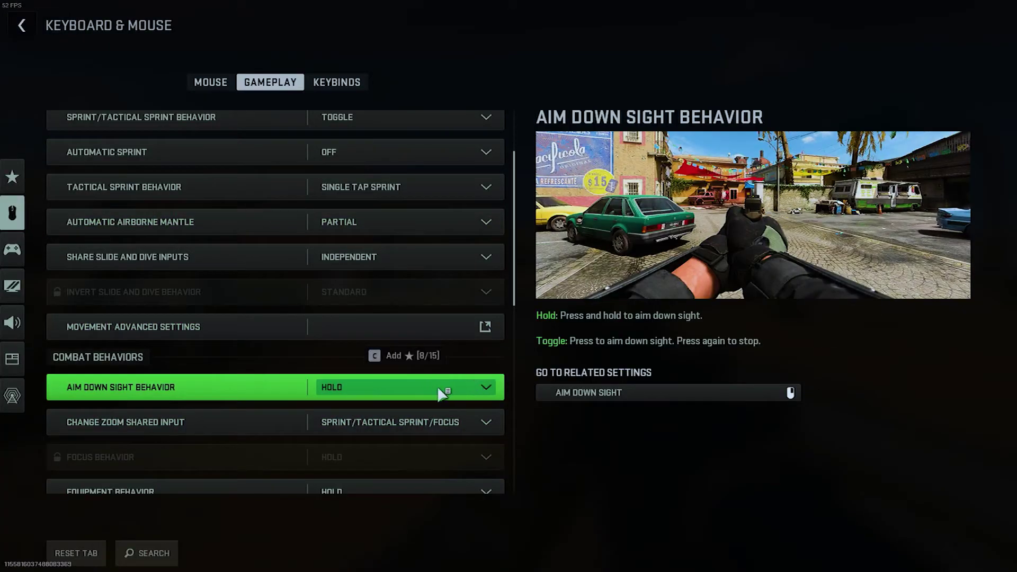
{"action": "left_click", "coordinate": [492, 385]}
{"action": "left_click", "coordinate": [388, 454]}
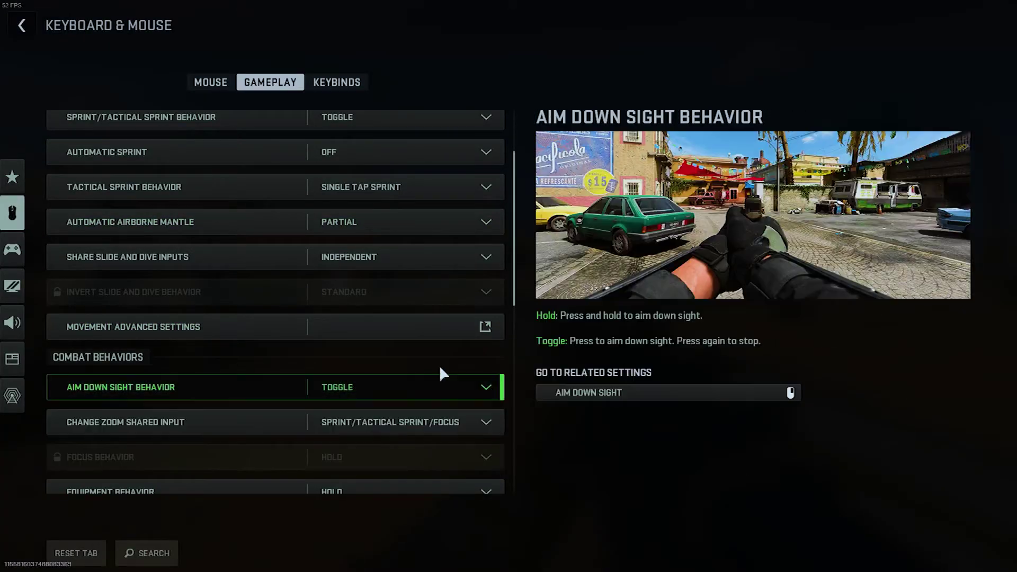
Step: Review the choices for Tactical Sprint Behavior and return to the match
{"action": "scroll", "coordinate": [396, 365], "scroll_direction": "down", "scroll_amount": 2}
{"action": "scroll", "coordinate": [268, 329], "scroll_direction": "up", "scroll_amount": 3}
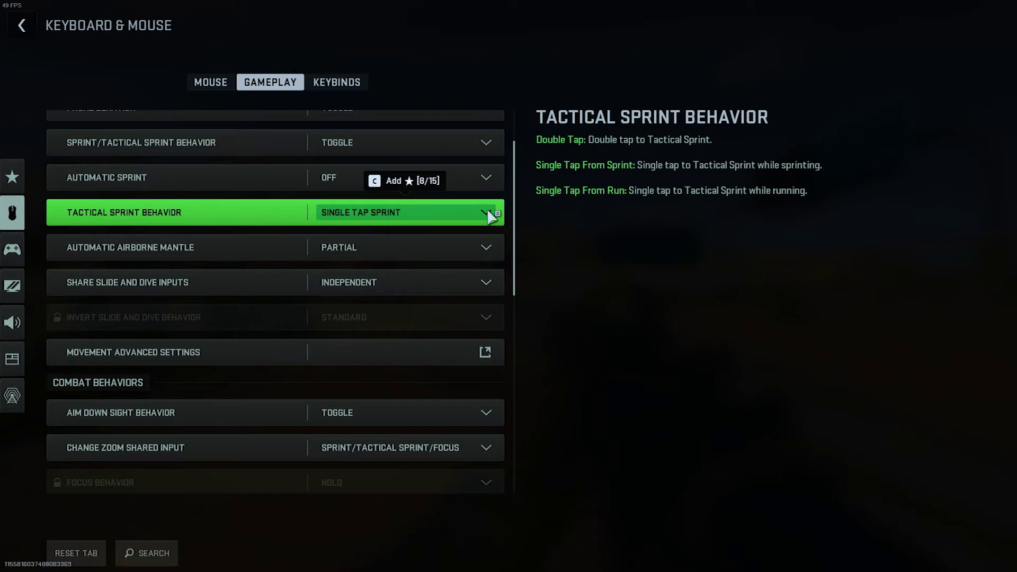
{"action": "left_click", "coordinate": [486, 214]}
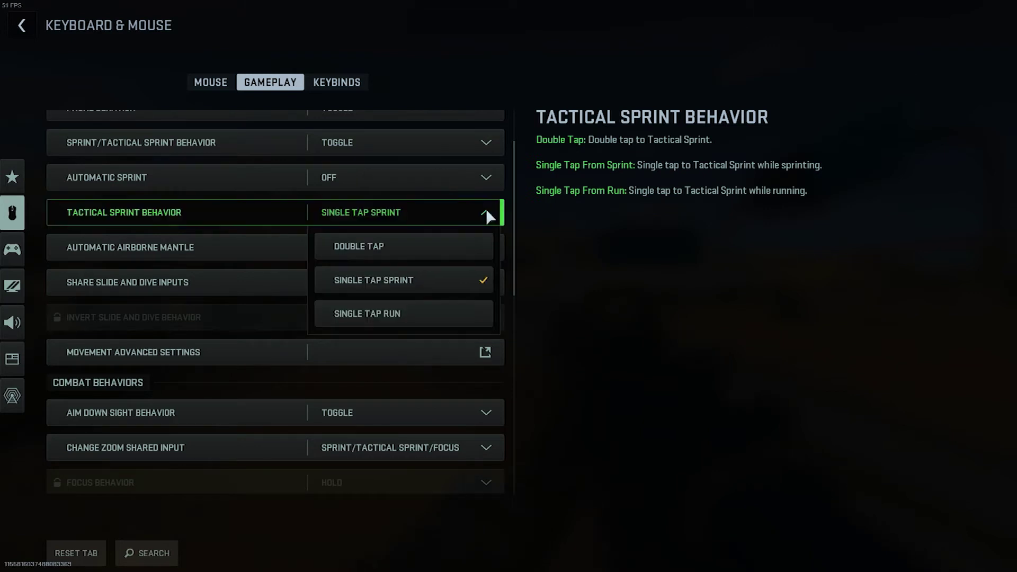
{"action": "left_click", "coordinate": [486, 208]}
{"action": "key", "text": "Escape"}
{"action": "key", "text": "Escape"}
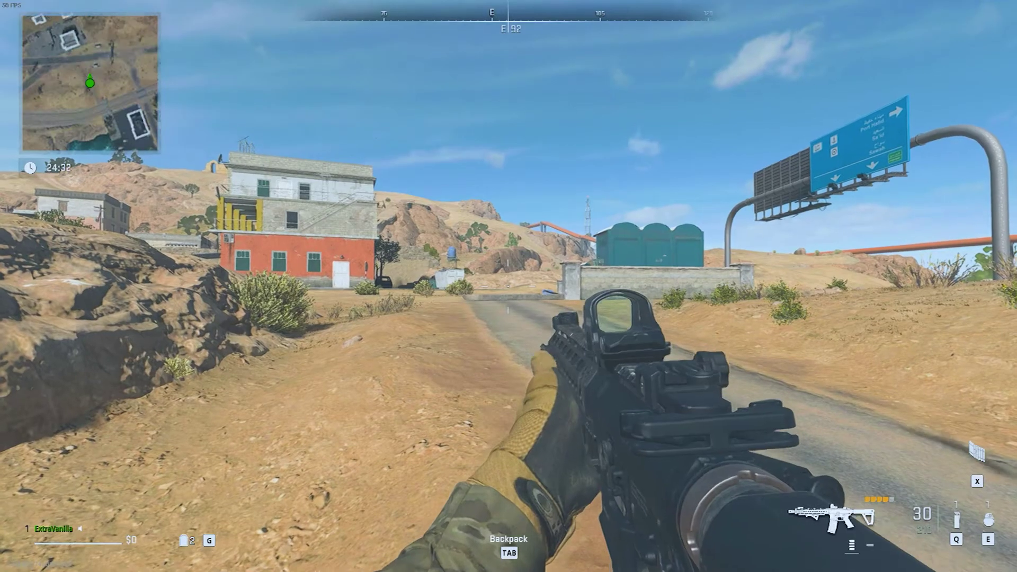
{"action": "key", "text": "shift+w"}
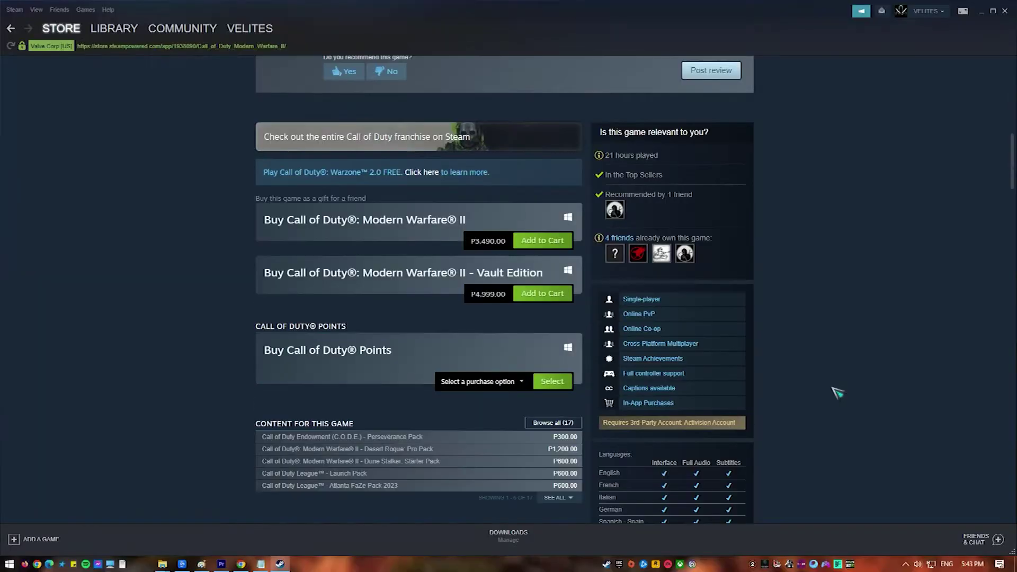
Step: Examine the minimum and recommended system requirements on the Steam store page for Call of Duty: Modern Warfare II
{"action": "scroll", "coordinate": [836, 392], "scroll_direction": "down", "scroll_amount": 7}
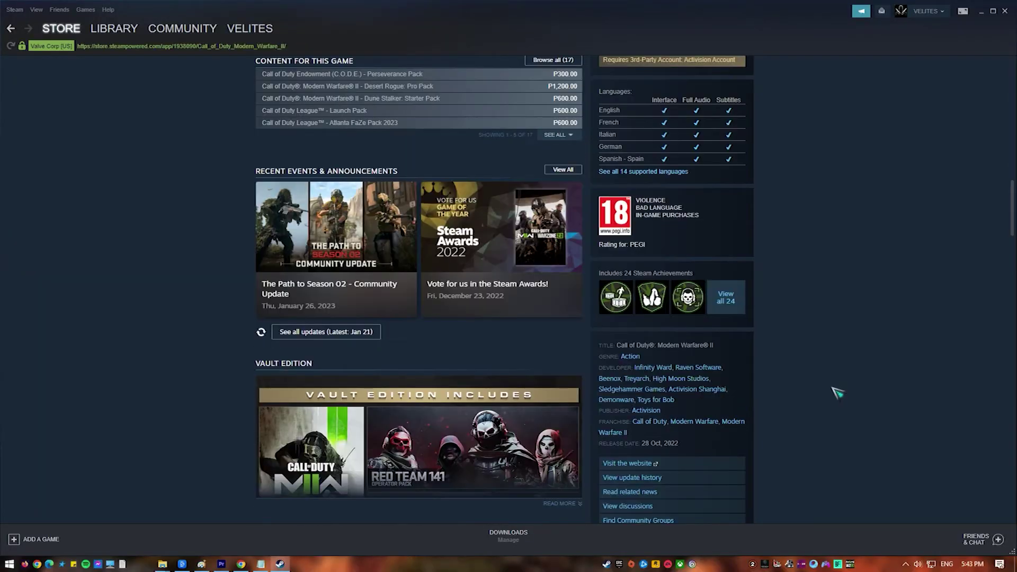
{"action": "scroll", "coordinate": [837, 392], "scroll_direction": "down", "scroll_amount": 10}
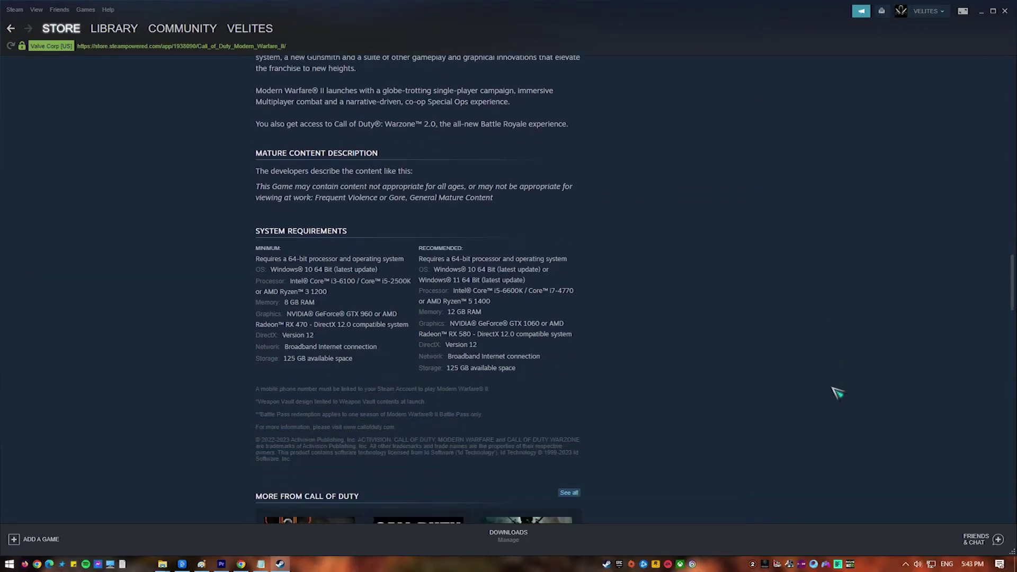
{"action": "scroll", "coordinate": [494, 365], "scroll_direction": "down", "scroll_amount": 3}
{"action": "scroll", "coordinate": [545, 345], "scroll_direction": "up", "scroll_amount": 3}
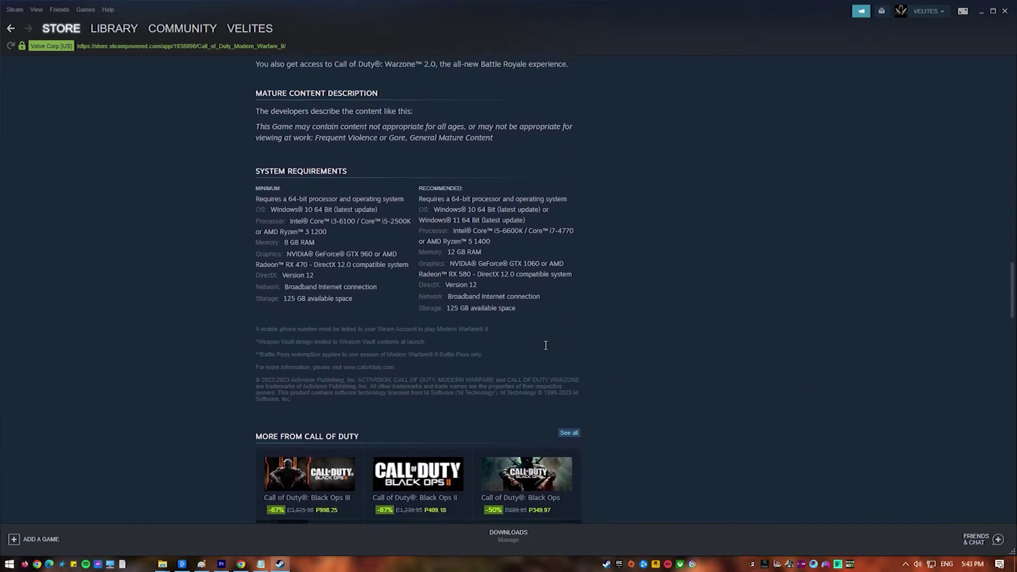
{"action": "scroll", "coordinate": [562, 350], "scroll_direction": "down", "scroll_amount": 2}
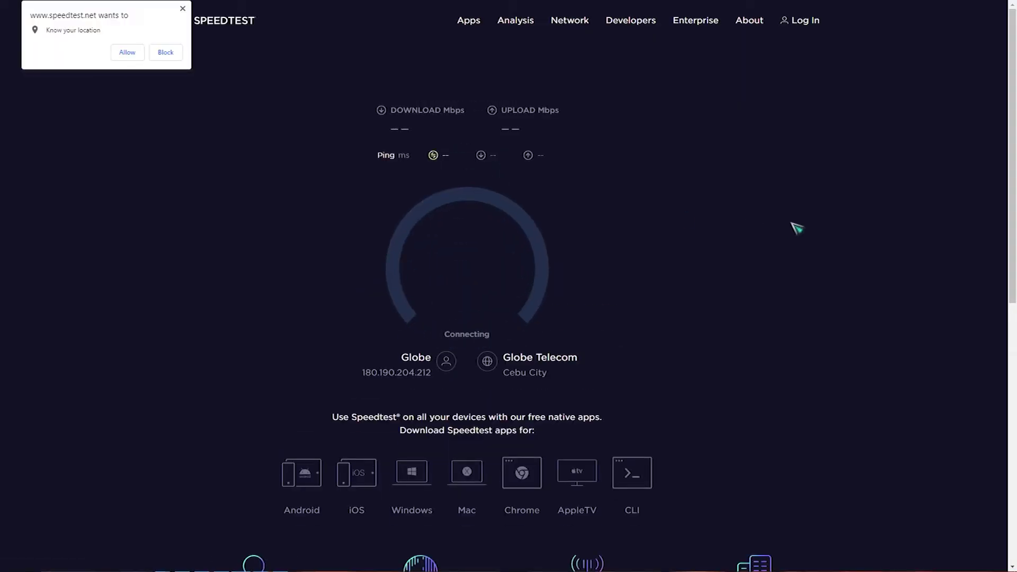
Step: Dismiss the location permission request on the Speedtest page
{"action": "left_click", "coordinate": [183, 8]}
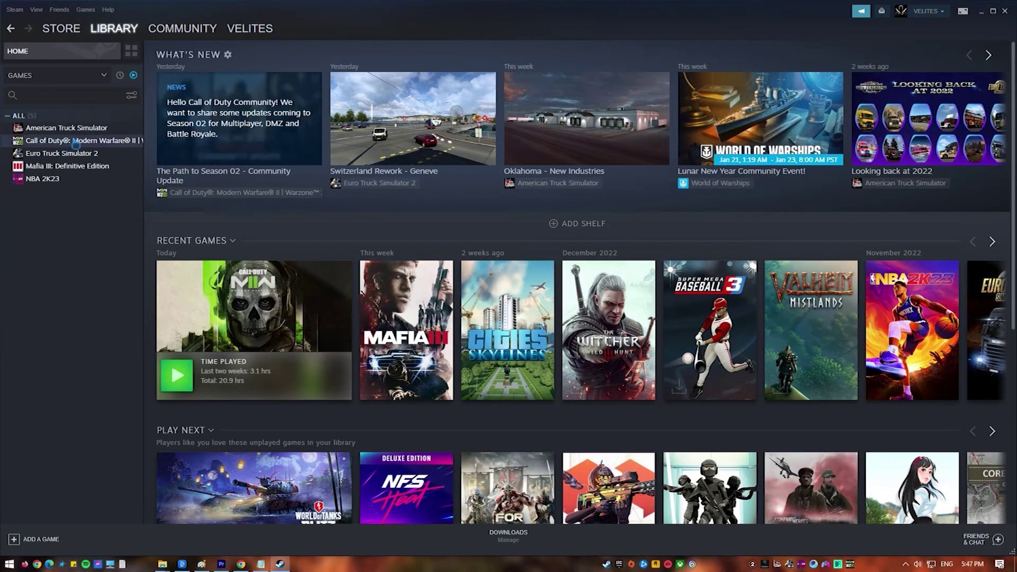
Step: Open the local files properties of Call of Duty: Modern Warfare II in the Steam library
{"action": "right_click", "coordinate": [78, 141]}
{"action": "left_click", "coordinate": [120, 207]}
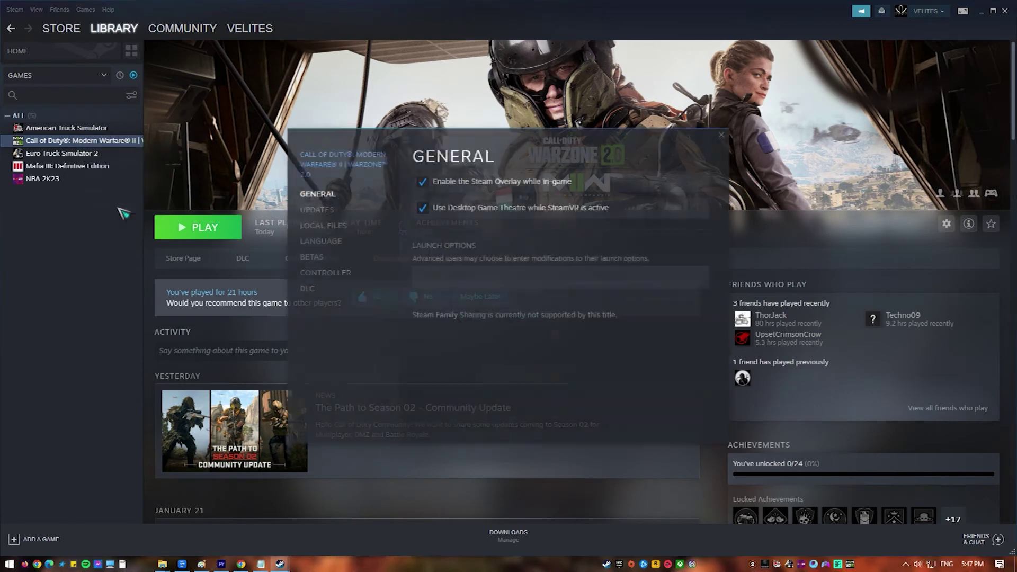
{"action": "left_click", "coordinate": [335, 225]}
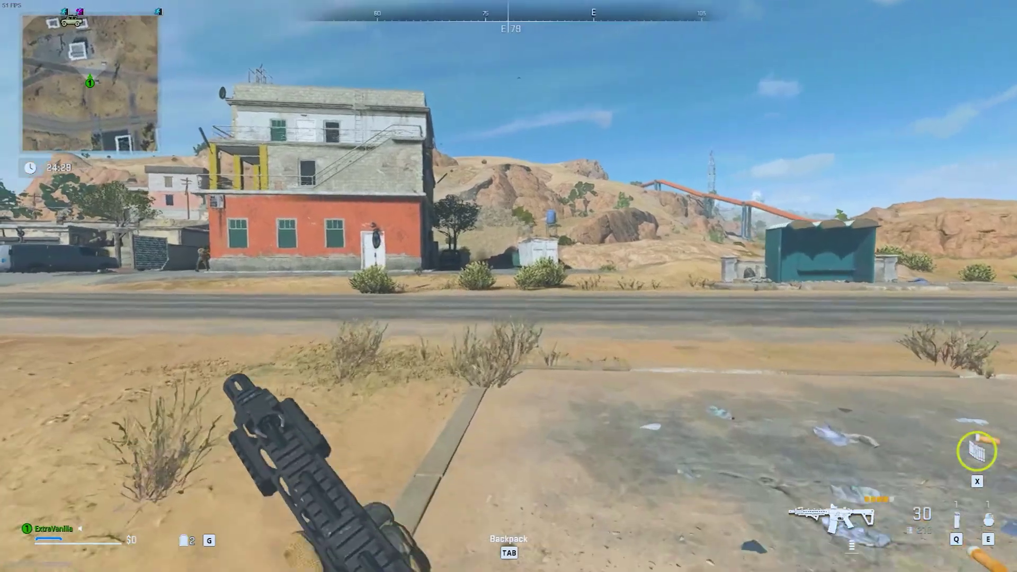
Step: Check the squad missions overlay while moving toward the red building, and close it
{"action": "key", "text": "Caps_Lock"}
{"action": "key", "text": "w"}
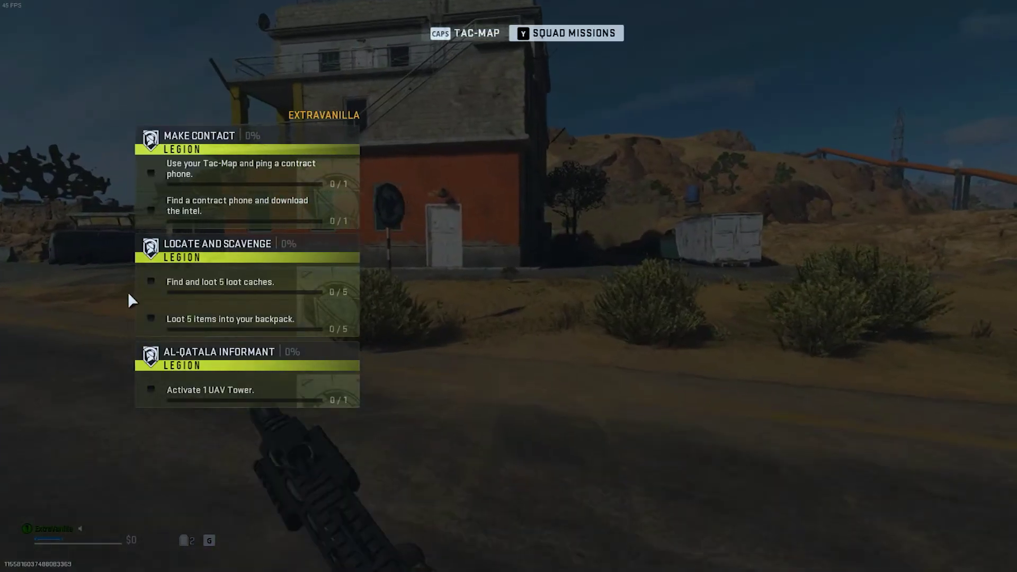
{"action": "key", "text": "Caps_Lock"}
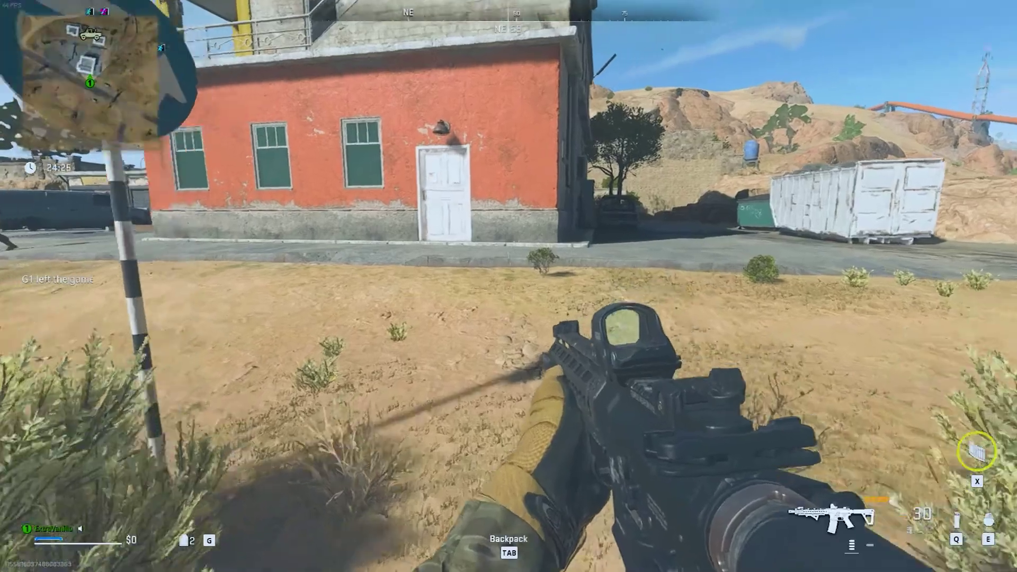
Step: Shoot at the enemy soldiers near the red building with aimed fire, reload the rifle, and move around the building
{"action": "right_click", "coordinate": [508, 286]}
{"action": "left_click", "coordinate": [508, 286]}
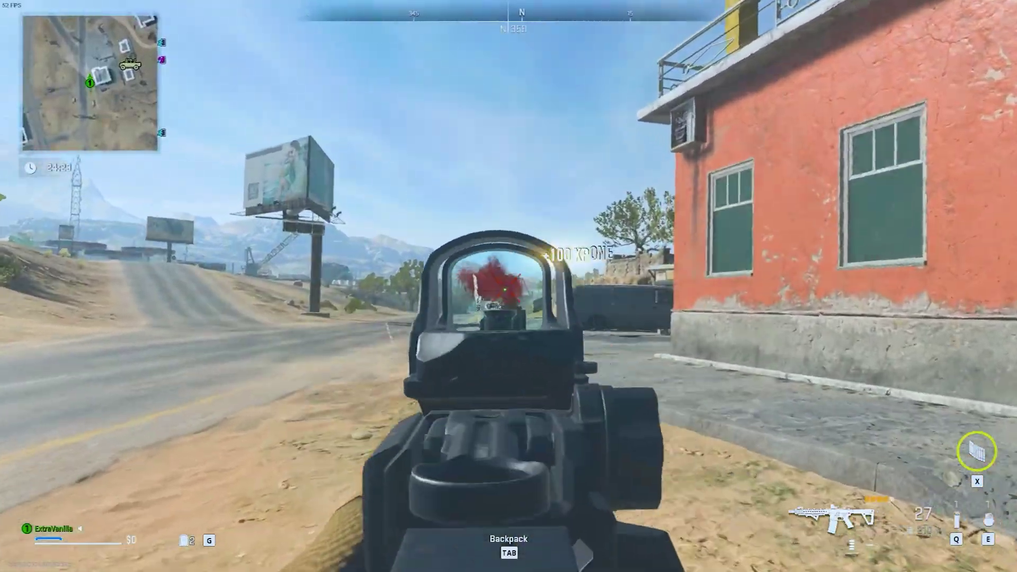
{"action": "key", "text": "w"}
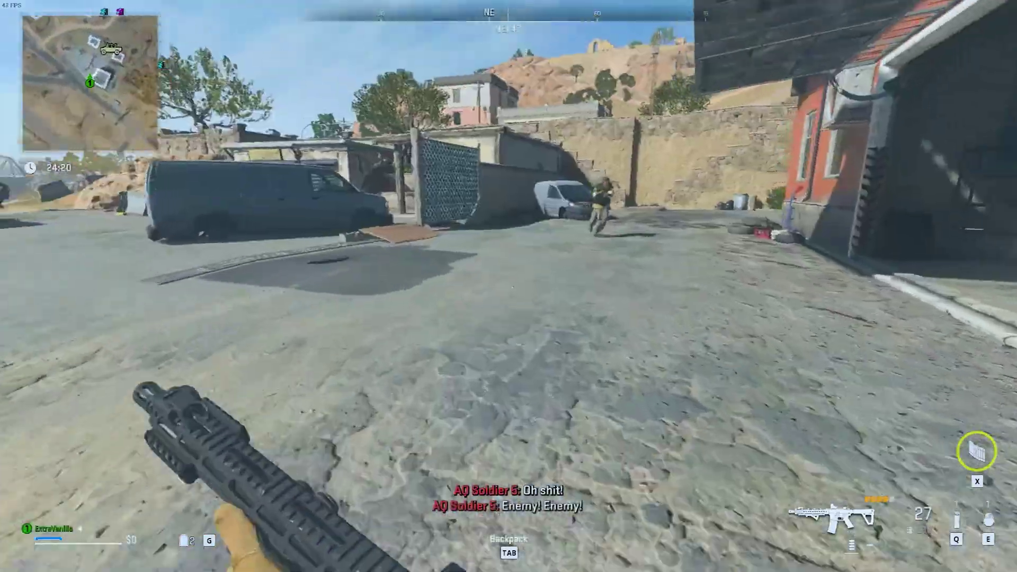
{"action": "right_click", "coordinate": [508, 286]}
{"action": "left_click", "coordinate": [508, 286]}
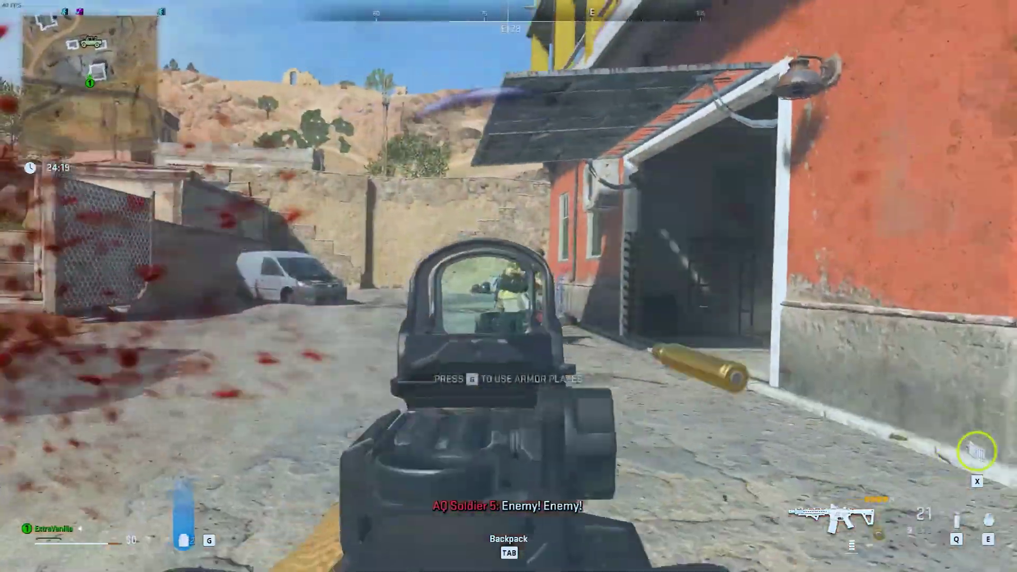
{"action": "key", "text": "r"}
{"action": "key", "text": "w"}
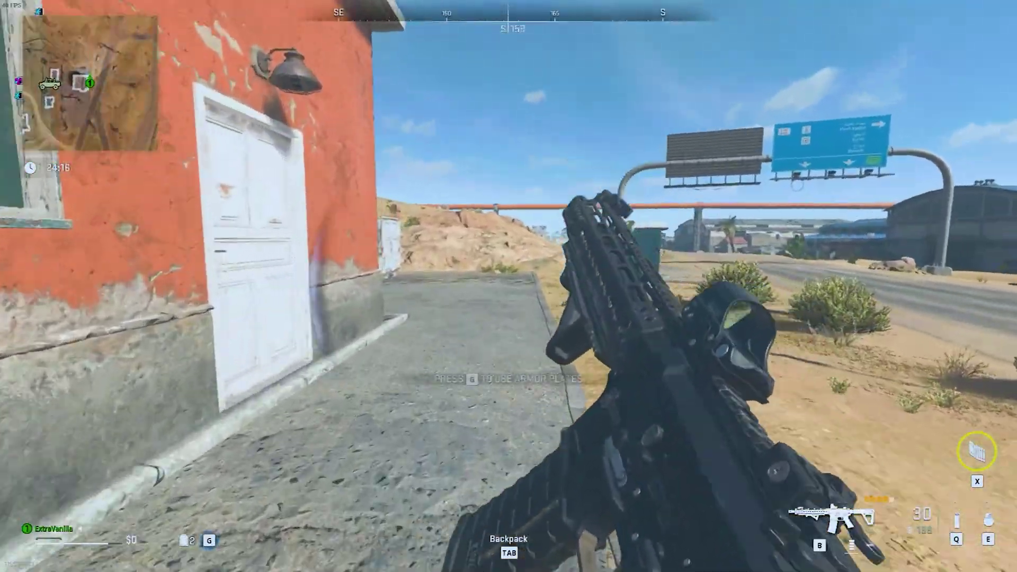
{"action": "key", "text": "w"}
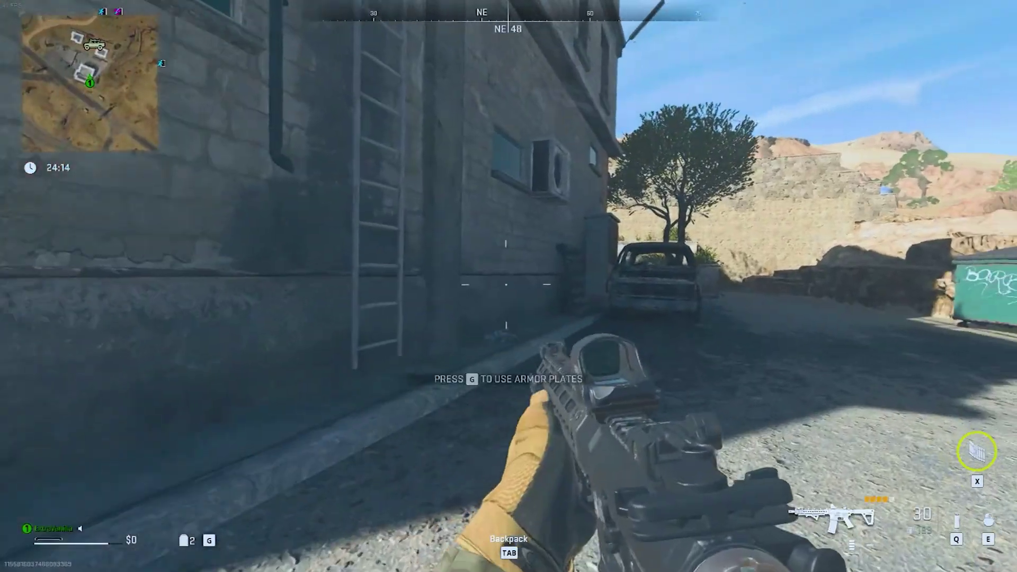